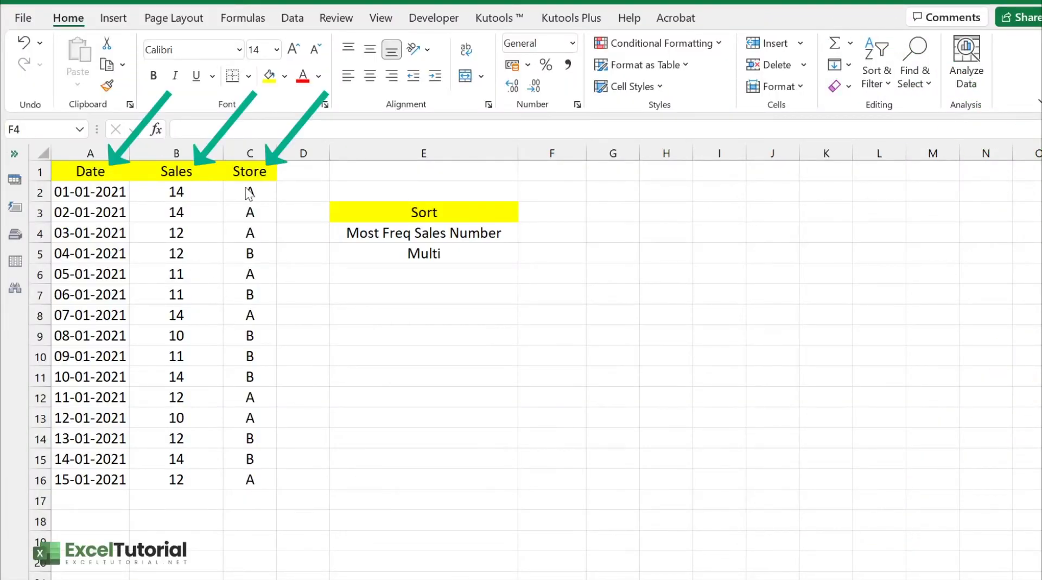
Review the store codes in C2:C16 and the Most Freq Sales Number and Multi label cells
left_click_drag(248, 192, 250, 481)
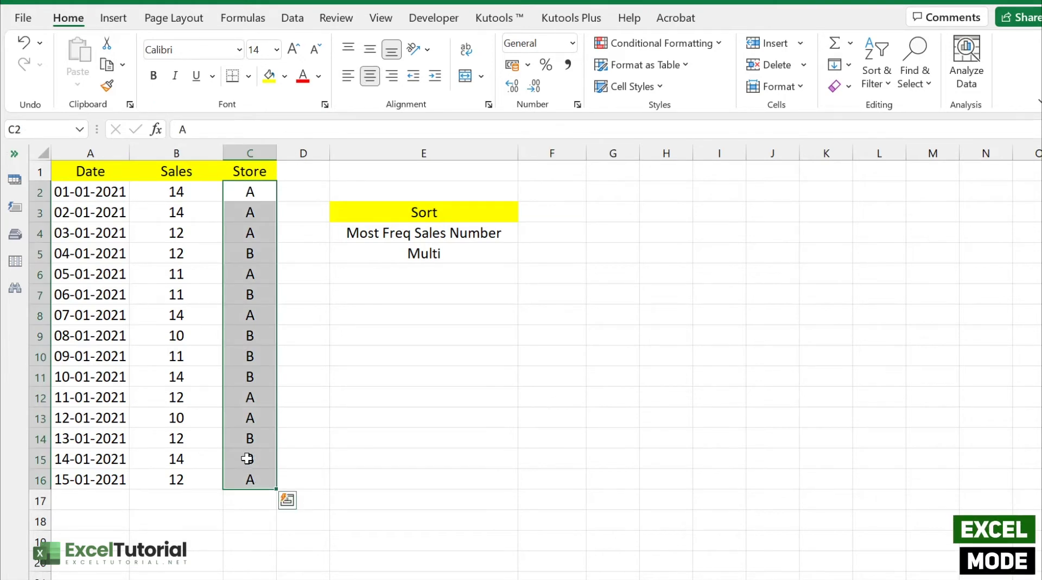
left_click(467, 233)
left_click(455, 257)
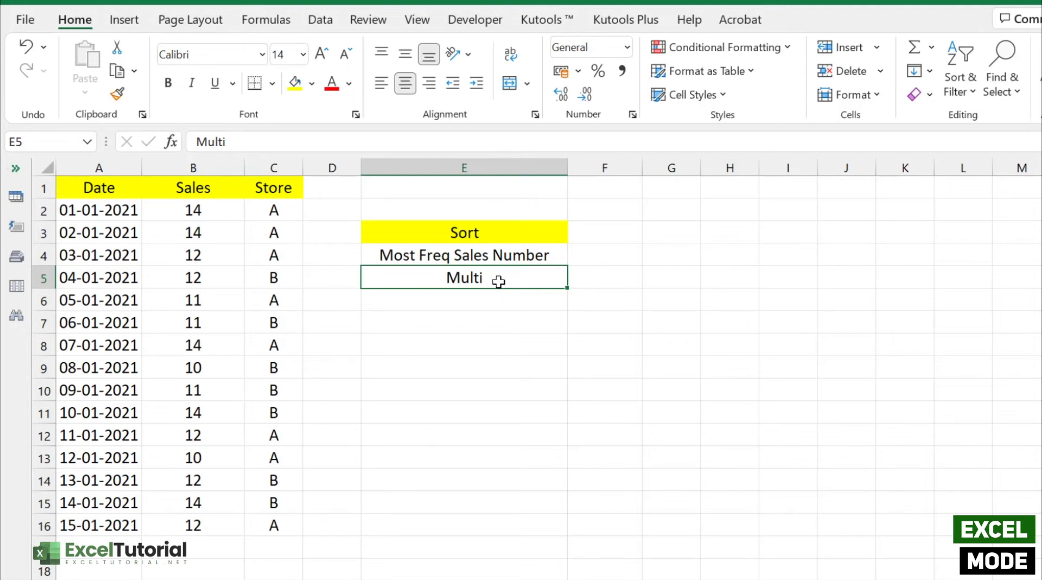
left_click(604, 261)
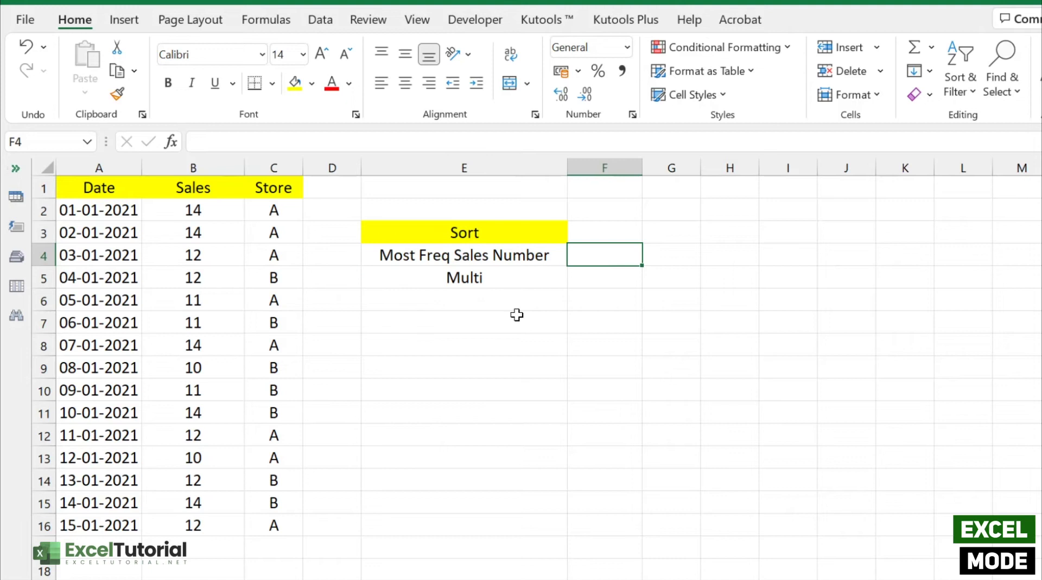
left_click(442, 271)
key("Up")
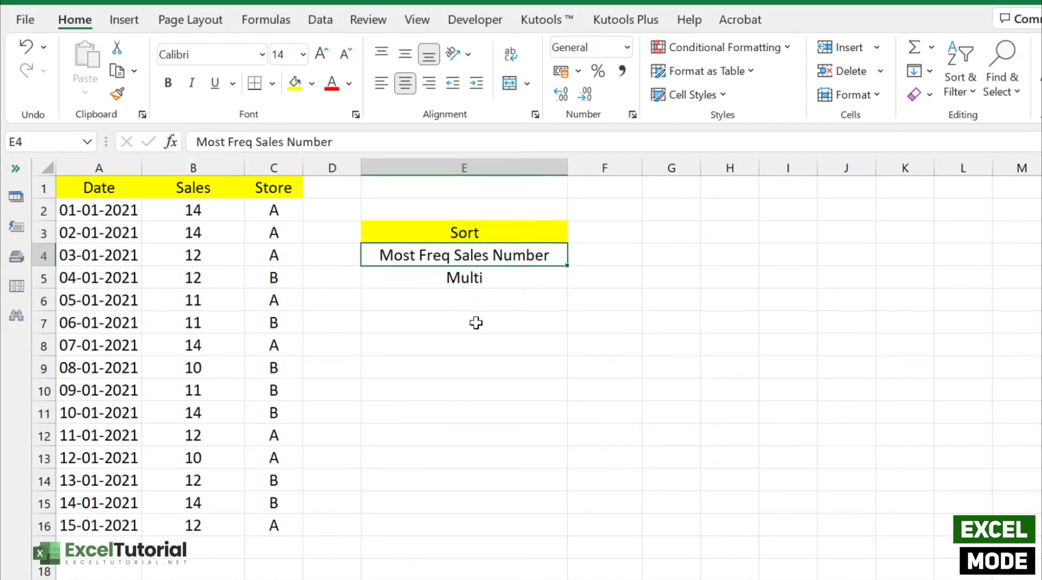
Enter =MODE(B2:B16) in F4, which returns 14 as the most frequent sales number
double_click(600, 258)
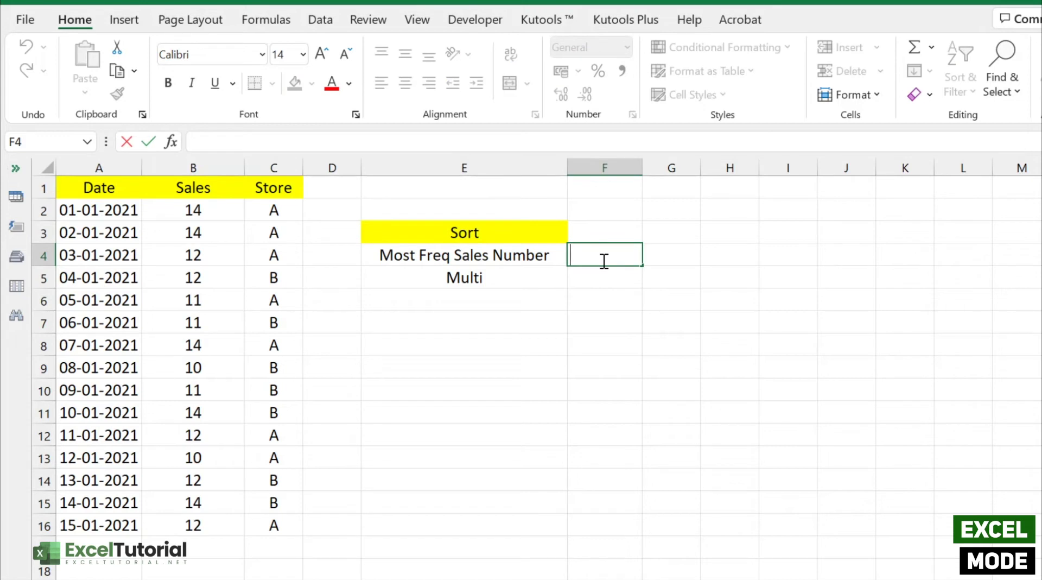
type("=MODE")
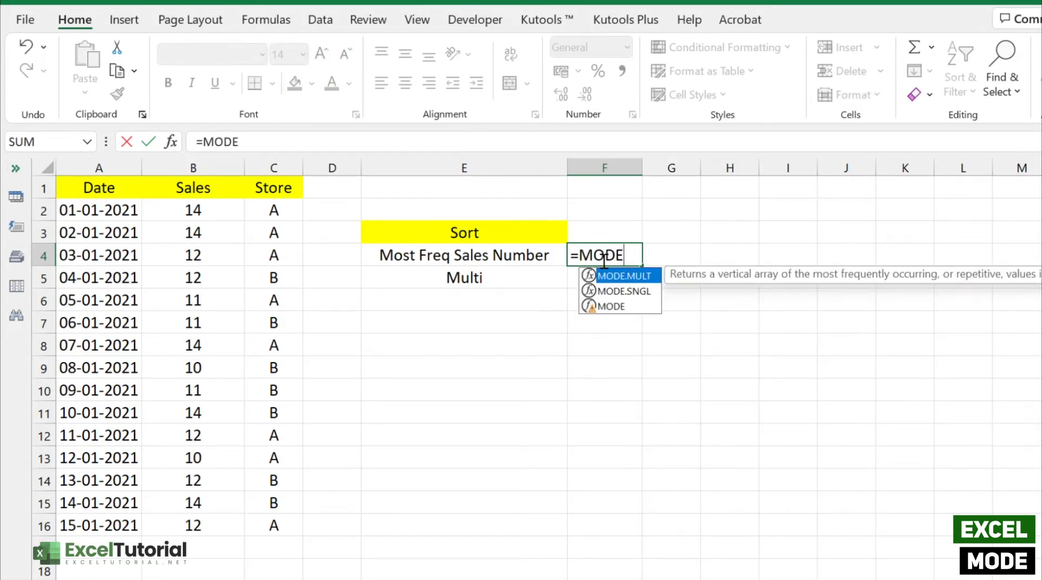
key("Down")
key("Down")
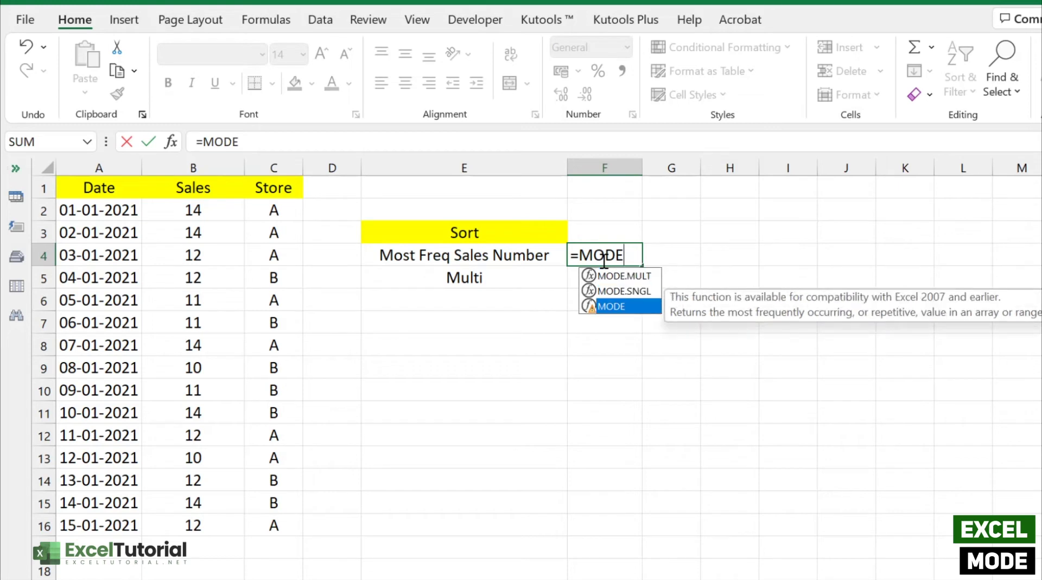
key("Tab")
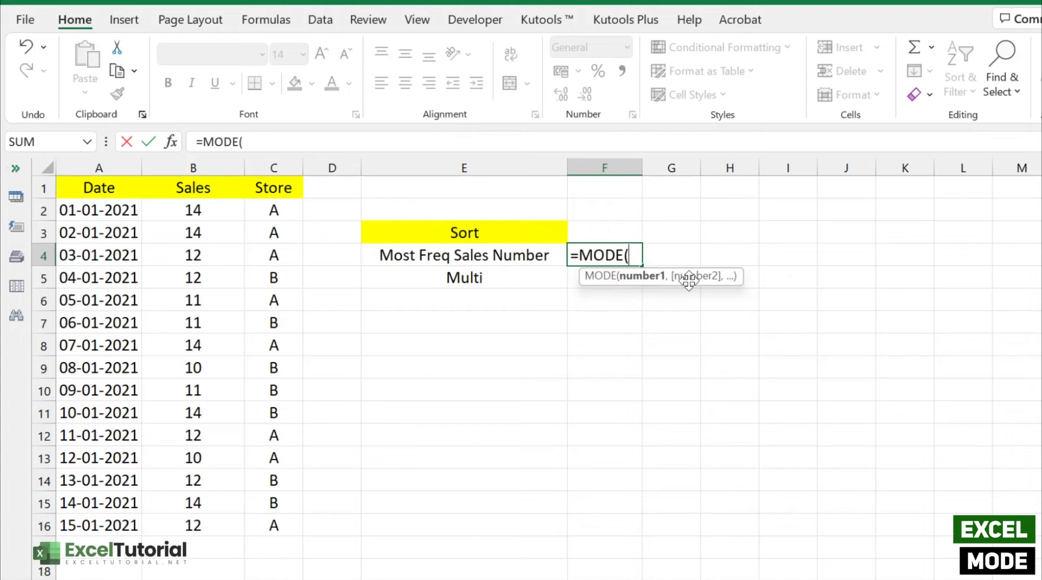
left_click(188, 218)
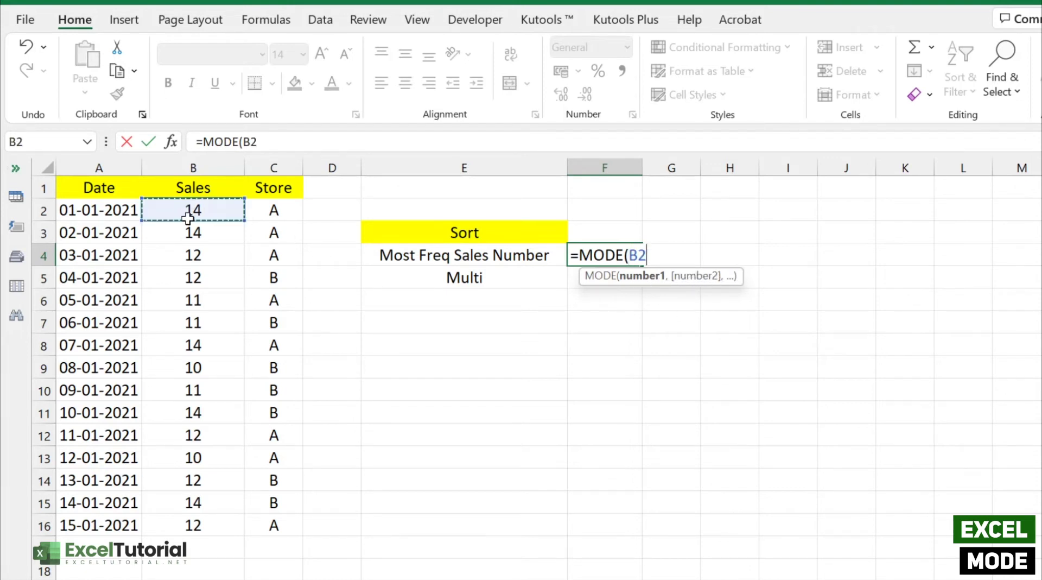
left_click_drag(188, 218, 188, 513)
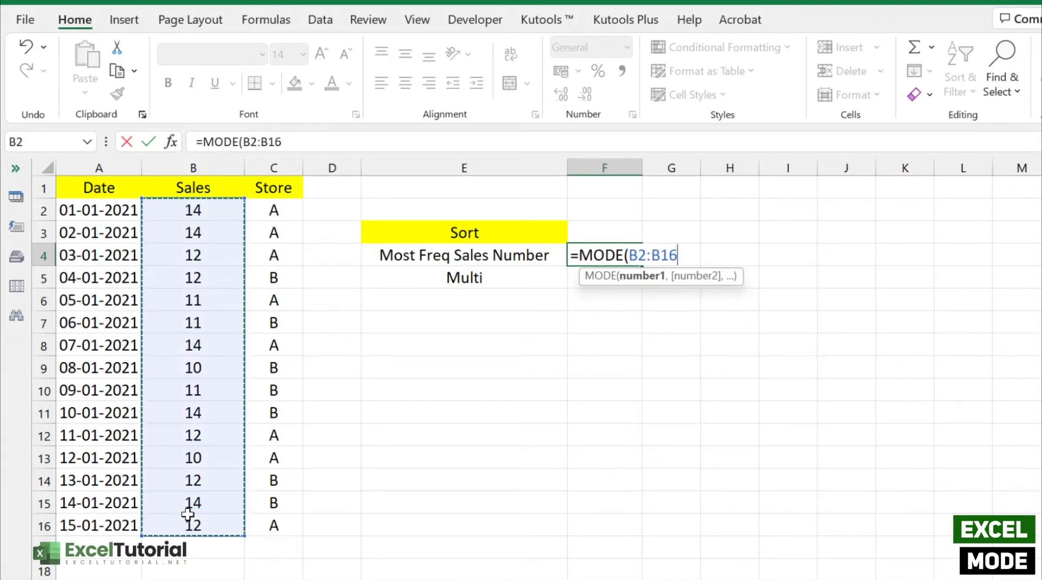
type(")")
key("Return")
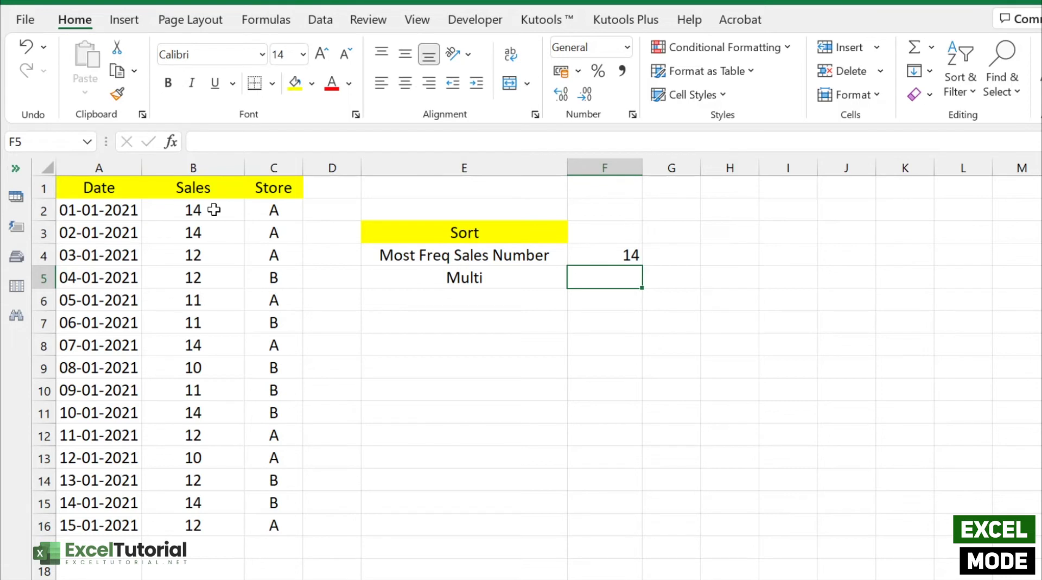
Change F4's formula to =MODE.SNGL(B2:B16), which still returns 14
left_click(612, 256)
double_click(625, 254)
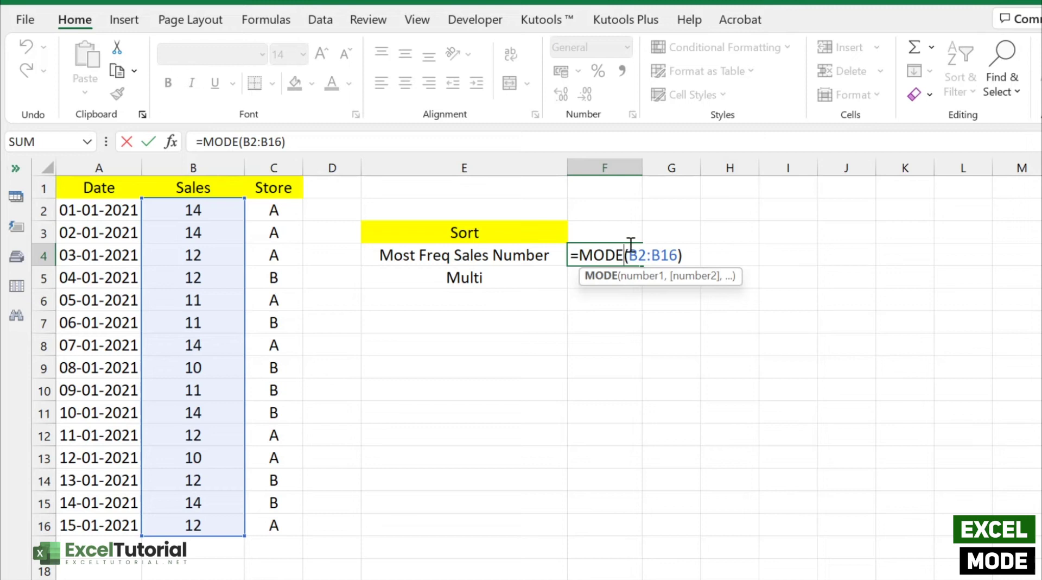
type(".")
type("SNGL")
key("Return")
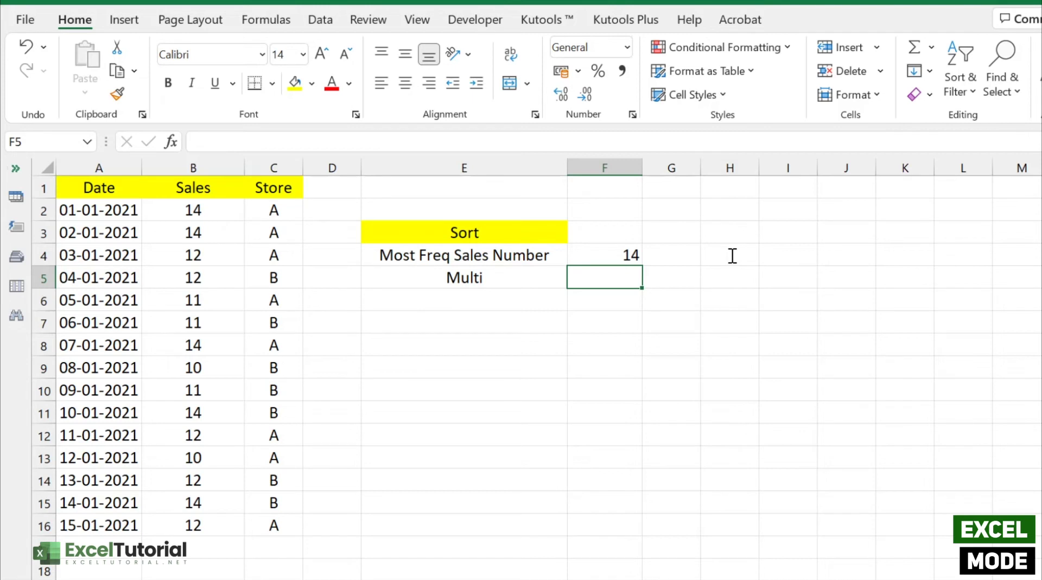
Compare the sales values from B3 down to B7, then select F5 for the multi-mode result
left_click(200, 235)
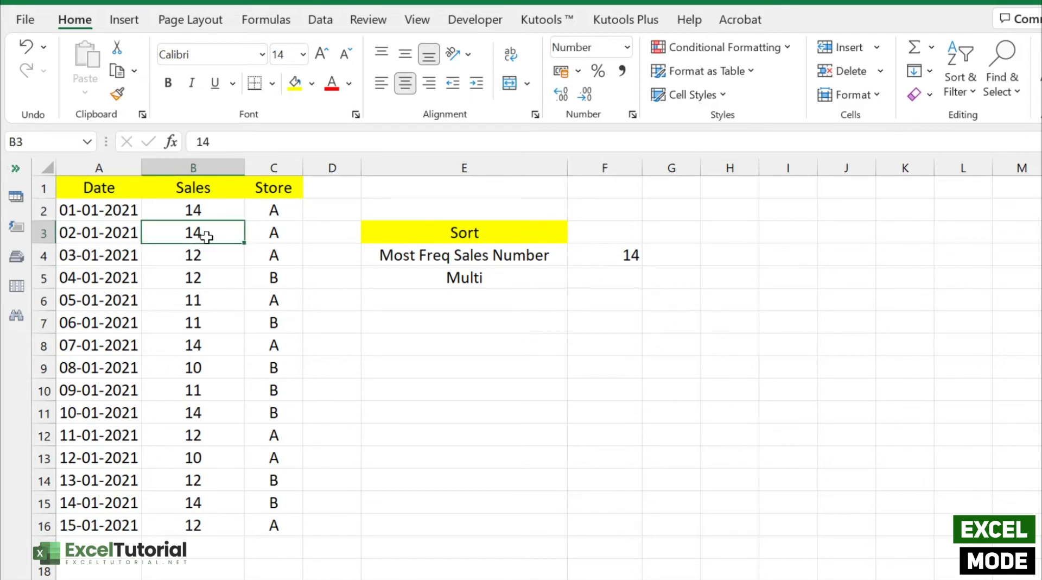
left_click(206, 272)
key("Down")
key("Down")
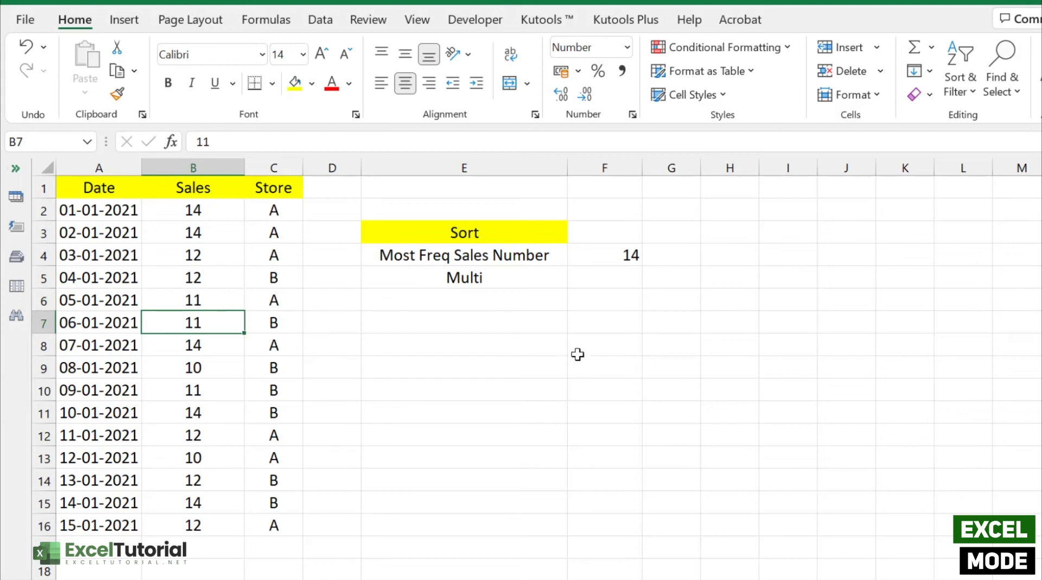
left_click(602, 279)
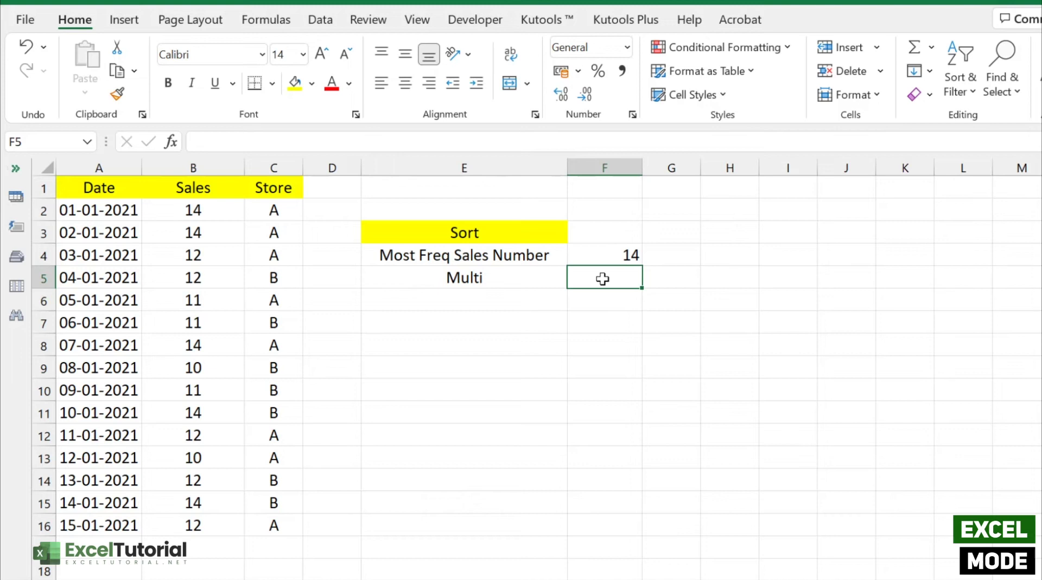
Enter =MODE.MULT(B2:B16) in F5 so that 14 and 12 spill into F5:F6
type("=")
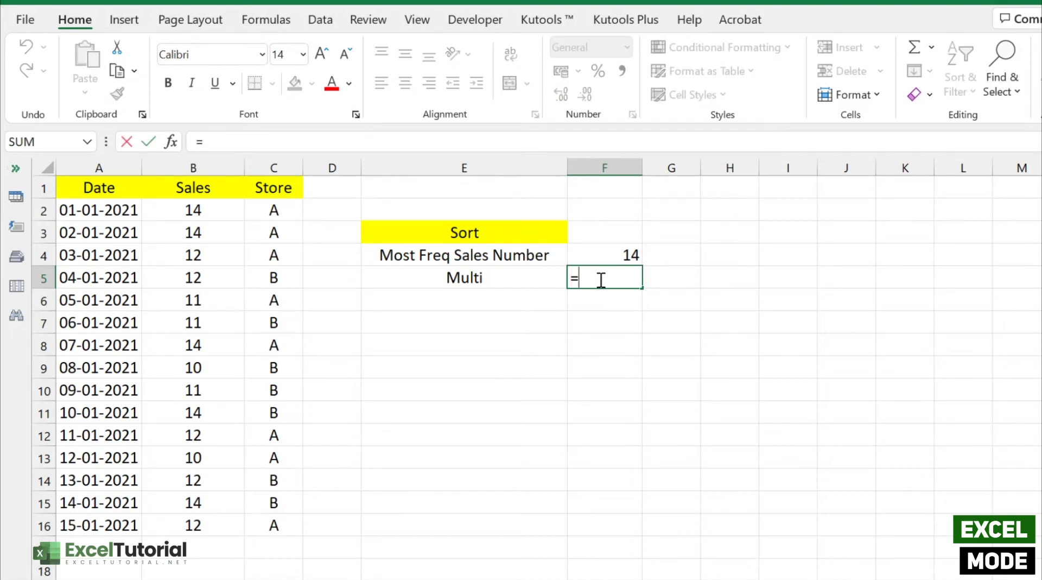
type("MODE")
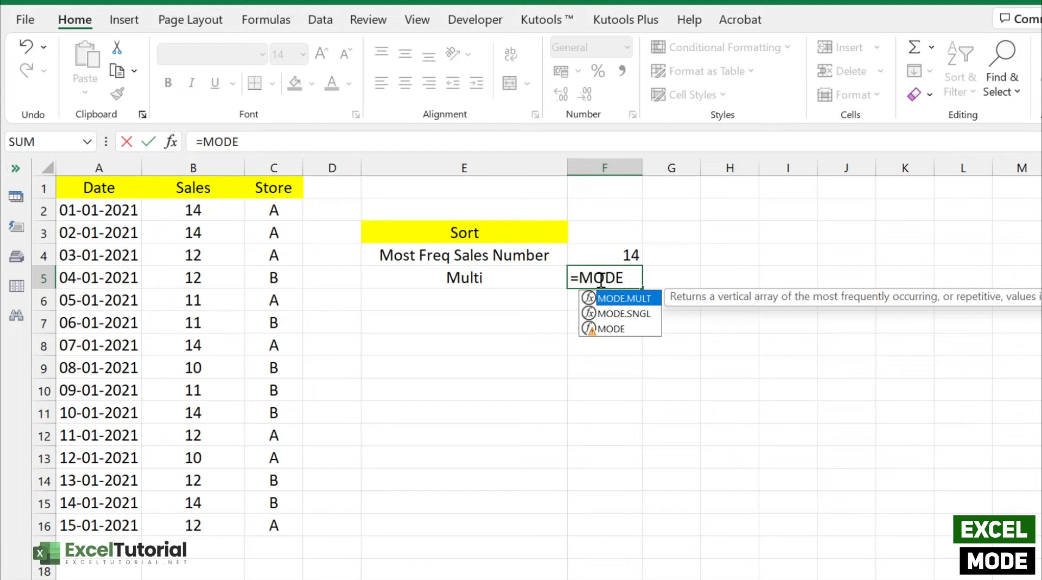
key("Tab")
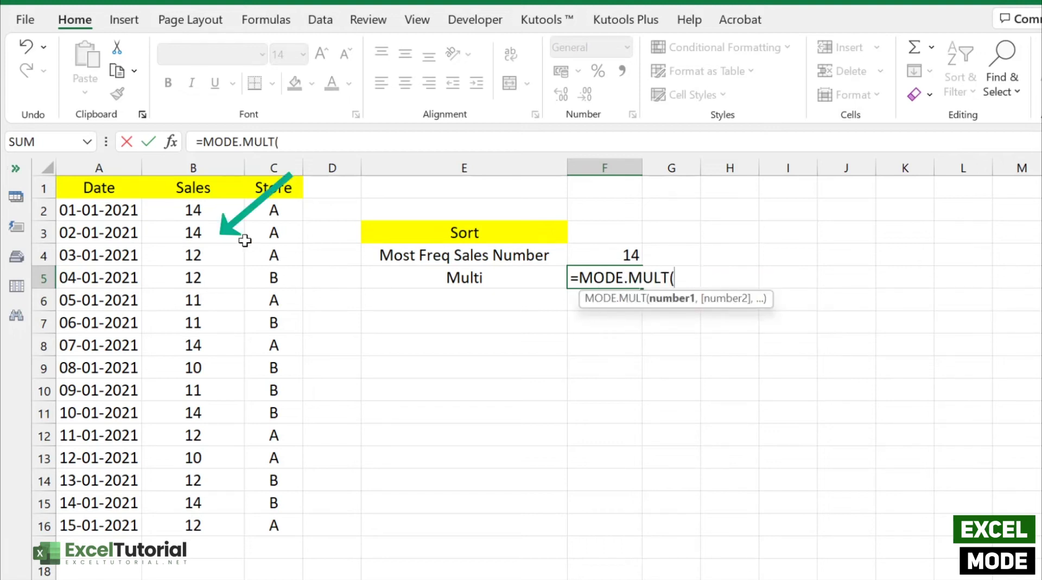
left_click_drag(193, 210, 192, 516)
type(")")
key("Return")
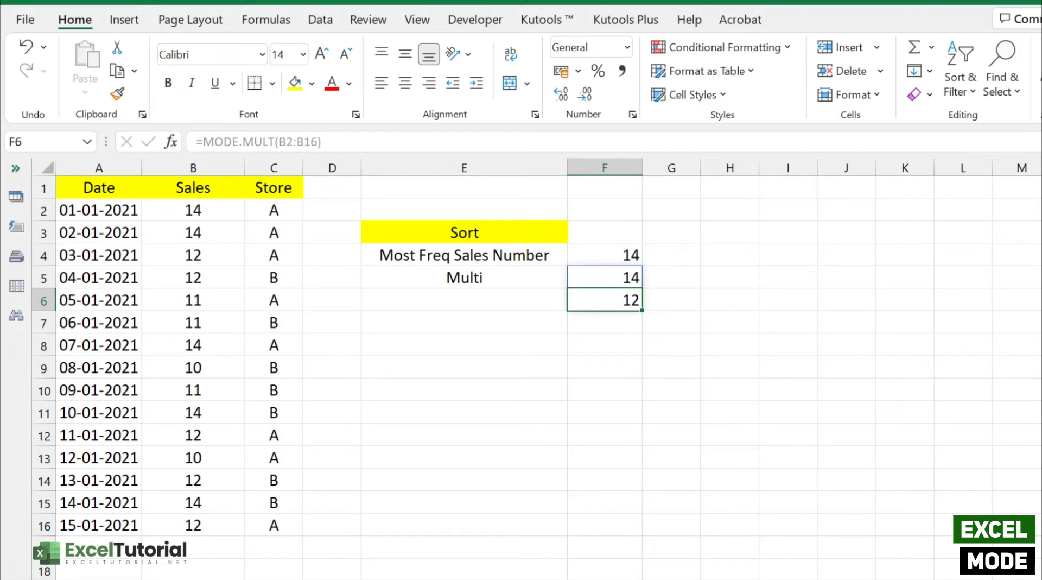
left_click(493, 329)
left_click_drag(273, 209, 275, 525)
left_click(265, 386)
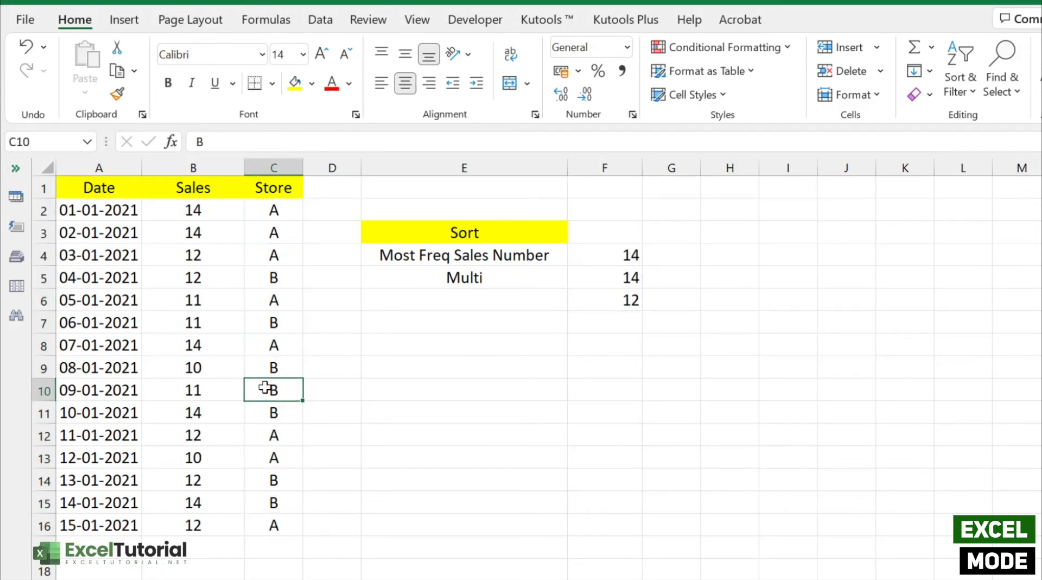
left_click(483, 343)
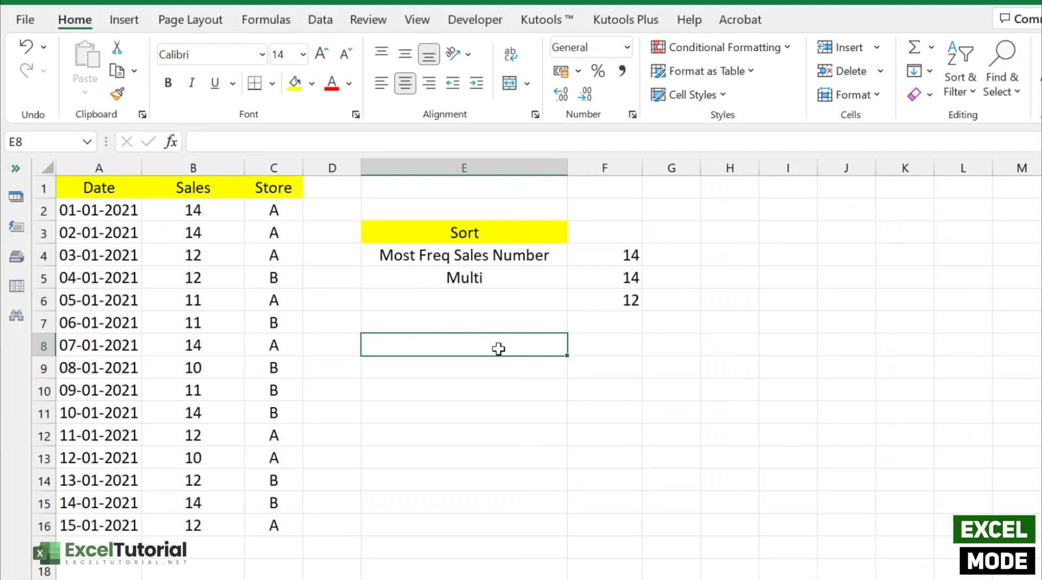
double_click(614, 339)
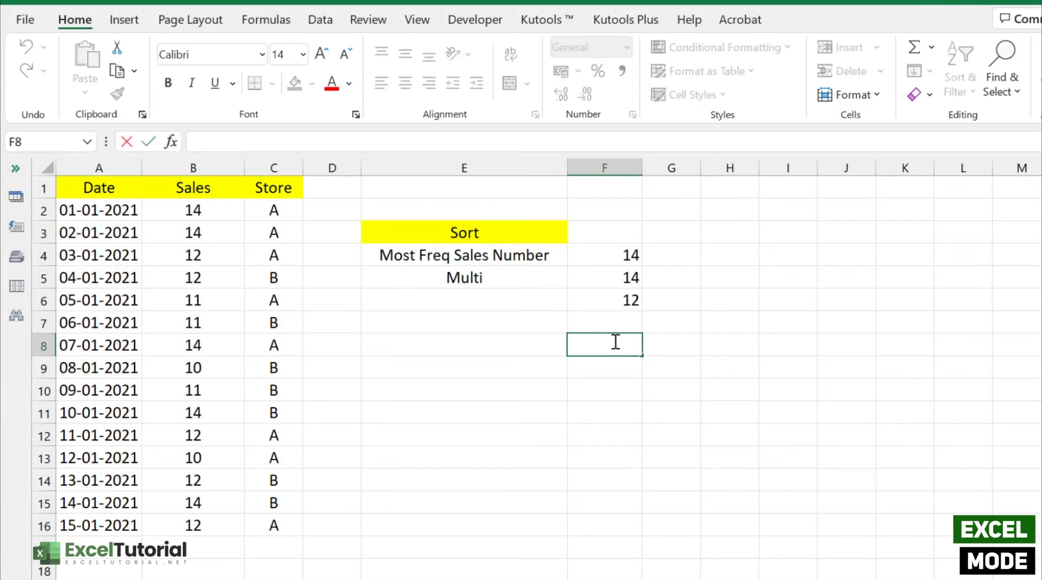
left_click_drag(274, 210, 275, 522)
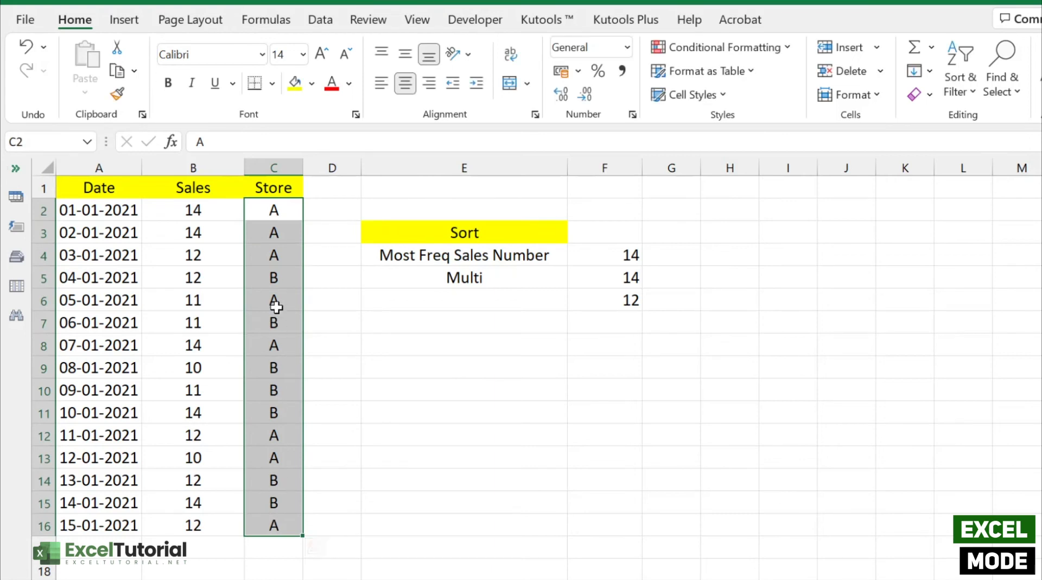
left_click(277, 275)
left_click(274, 256)
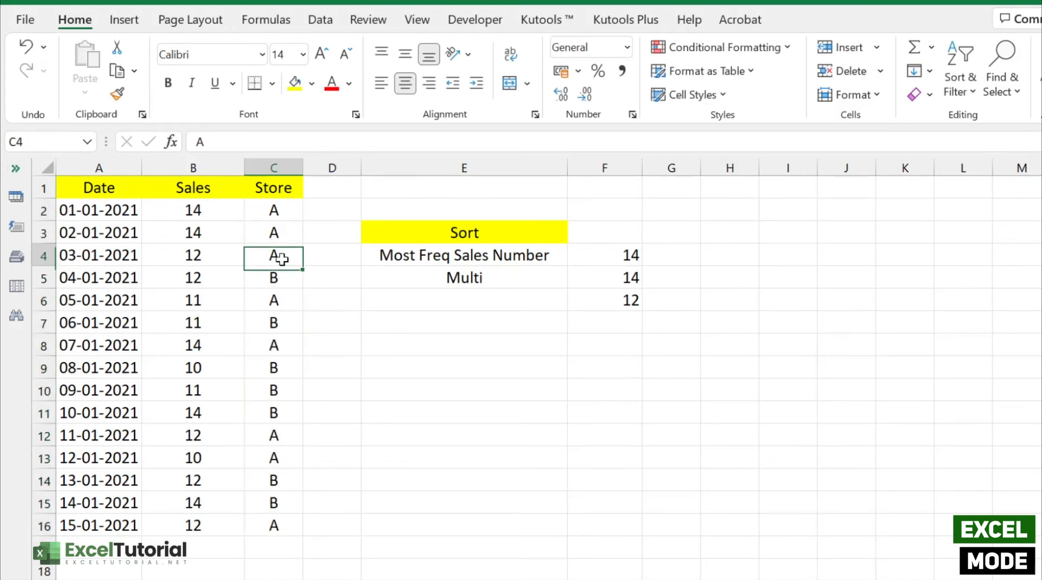
left_click(272, 305)
left_click(596, 346)
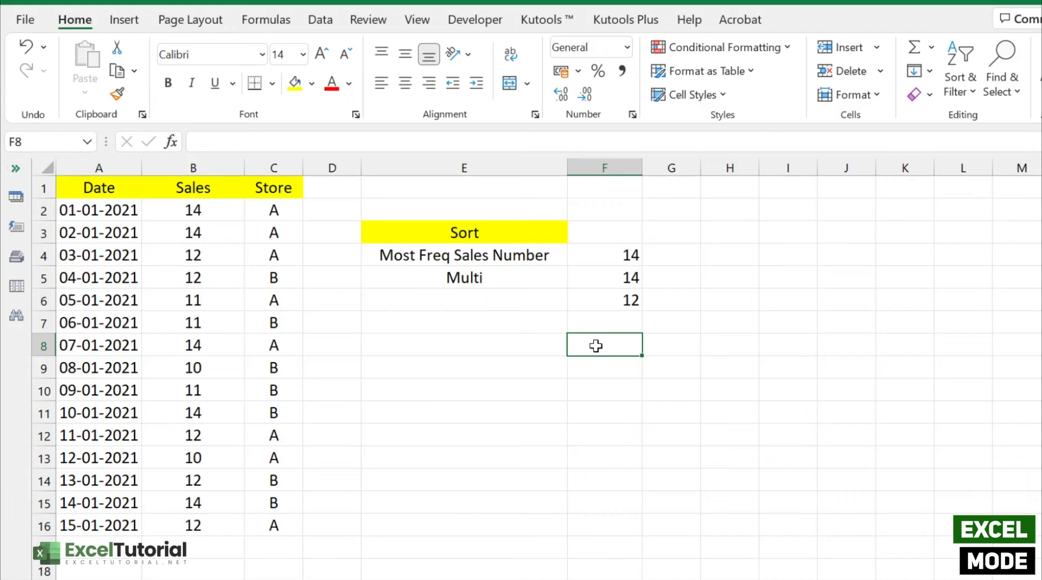
Enter =INDEX(C2:C16,MODE(MATCH(C2:C16,C2:C16,0))) in F8, which returns store code A
double_click(596, 346)
type("=INDEX(")
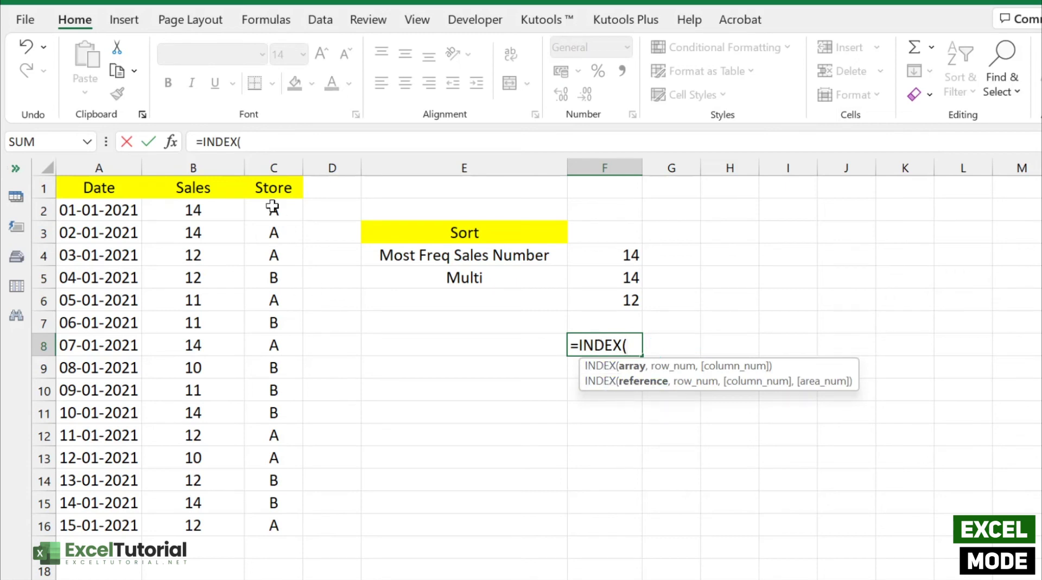
left_click_drag(273, 205, 272, 524)
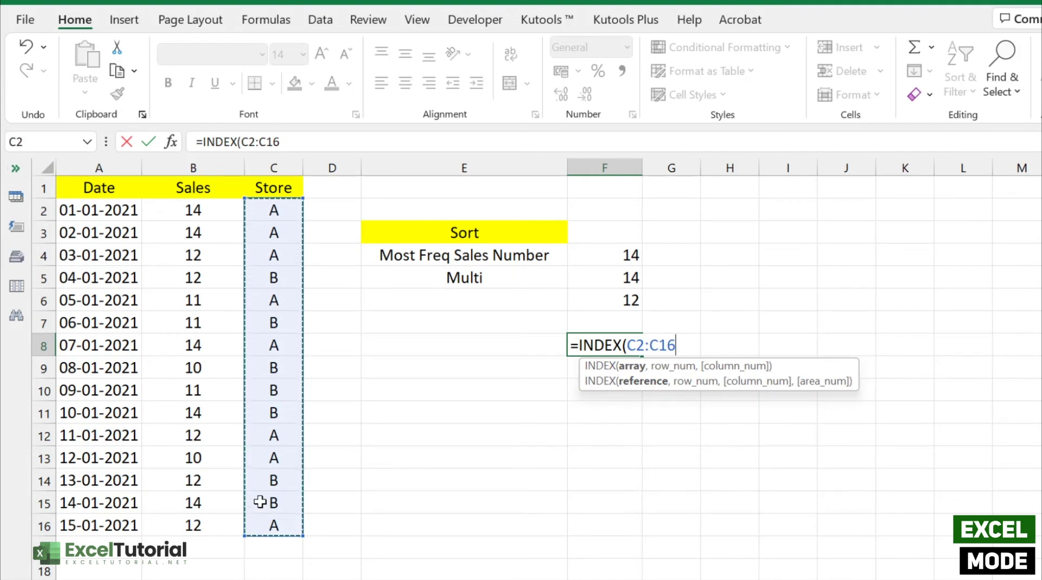
type(",")
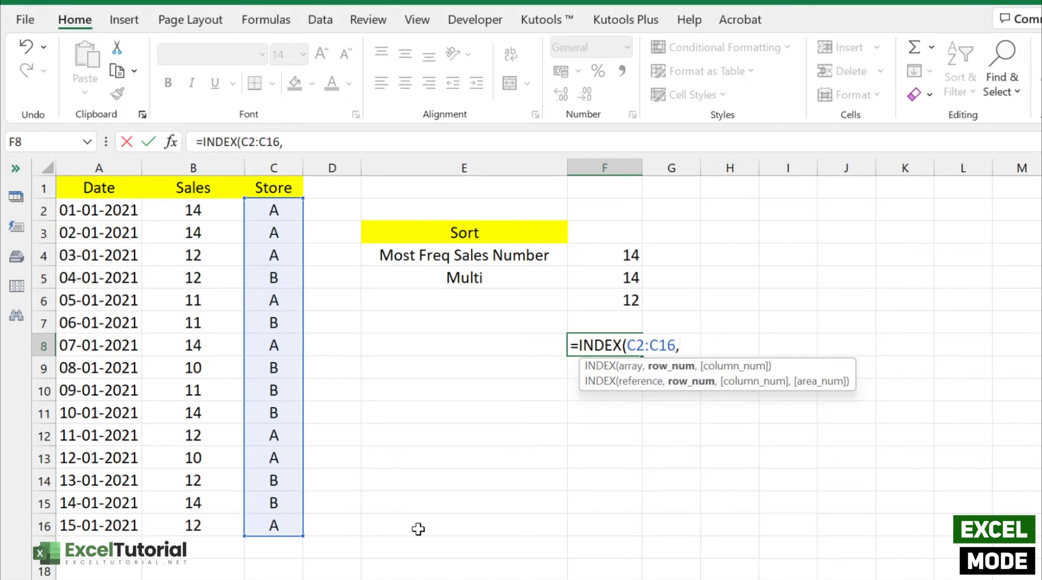
type("MODE.MULT(")
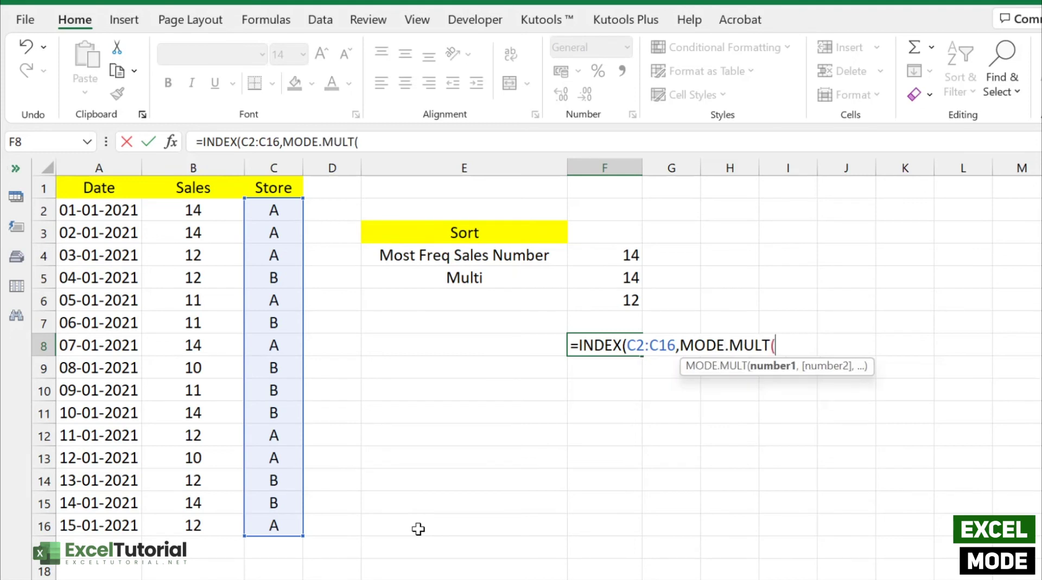
key("BackSpace")
key("BackSpace")
key("BackSpace")
key("BackSpace")
key("BackSpace")
key("BackSpace")
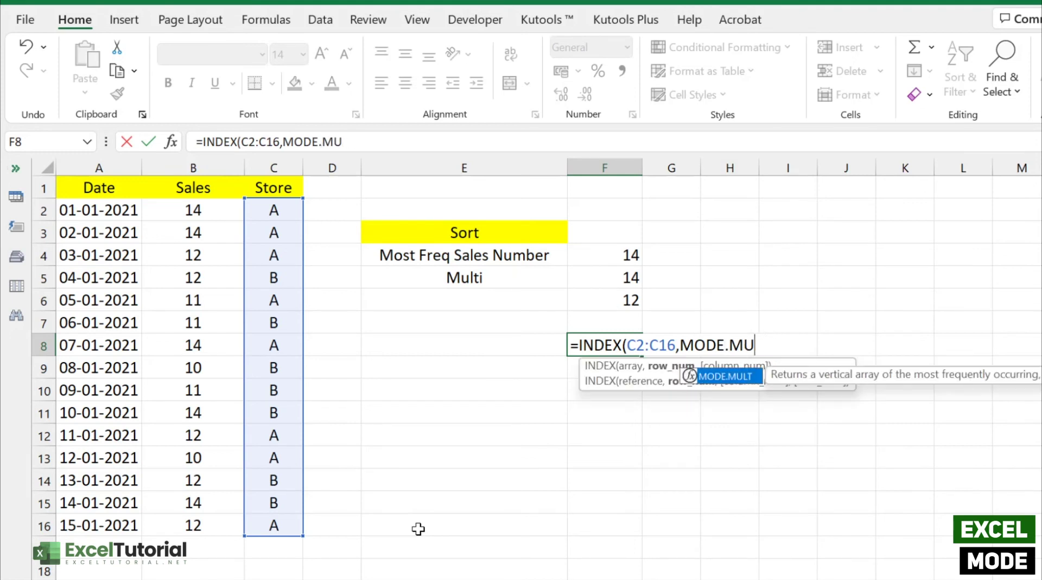
type("(")
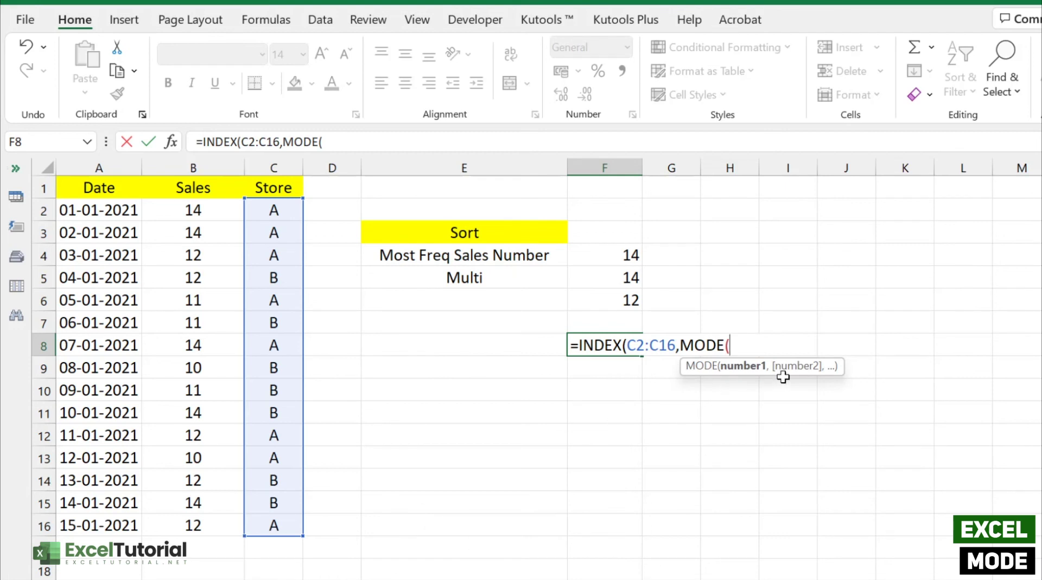
type("MATCH(")
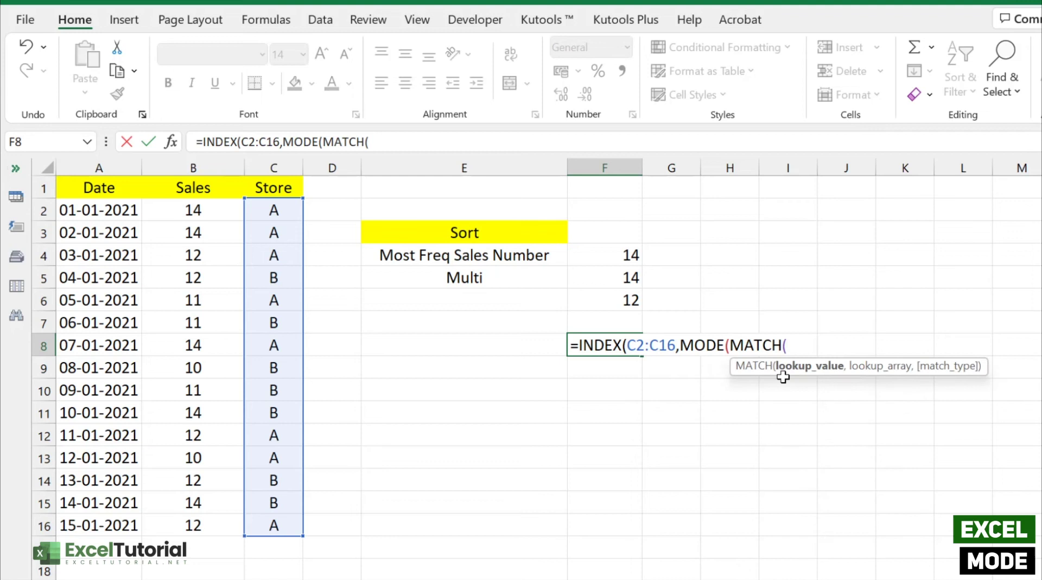
left_click_drag(289, 216, 277, 527)
type(",")
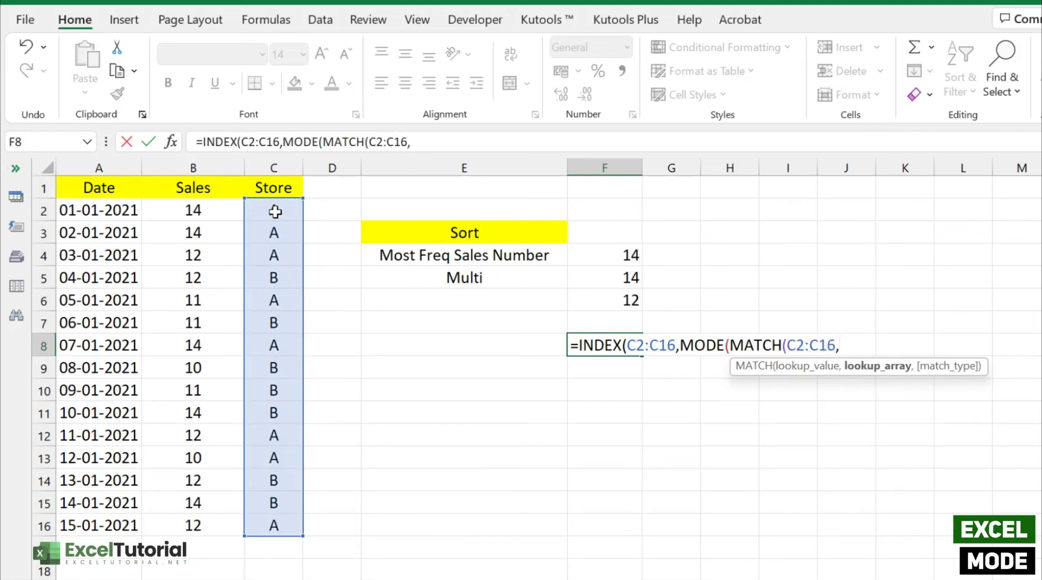
left_click_drag(274, 211, 265, 537)
type(",")
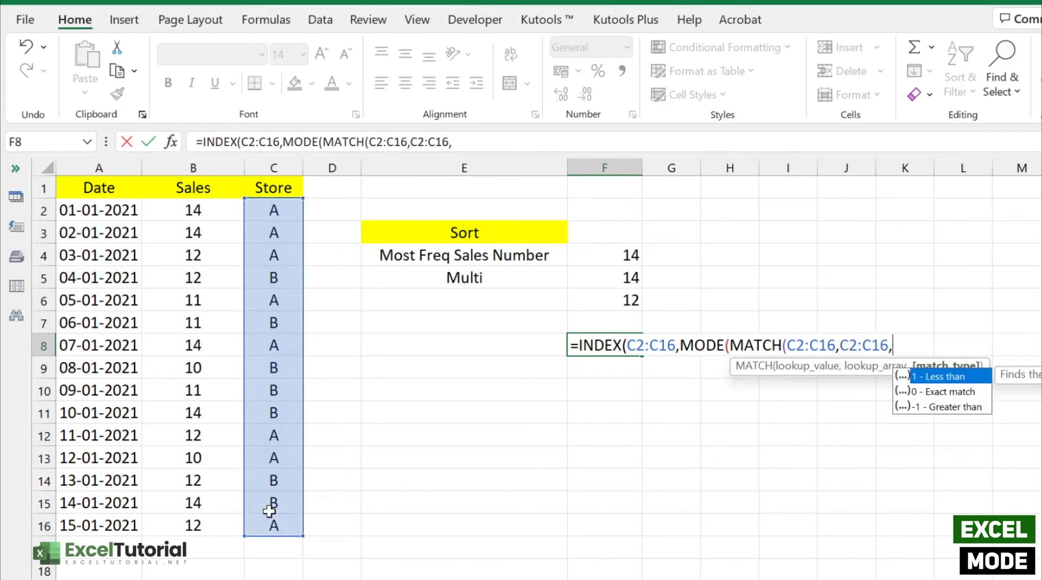
type("0)")
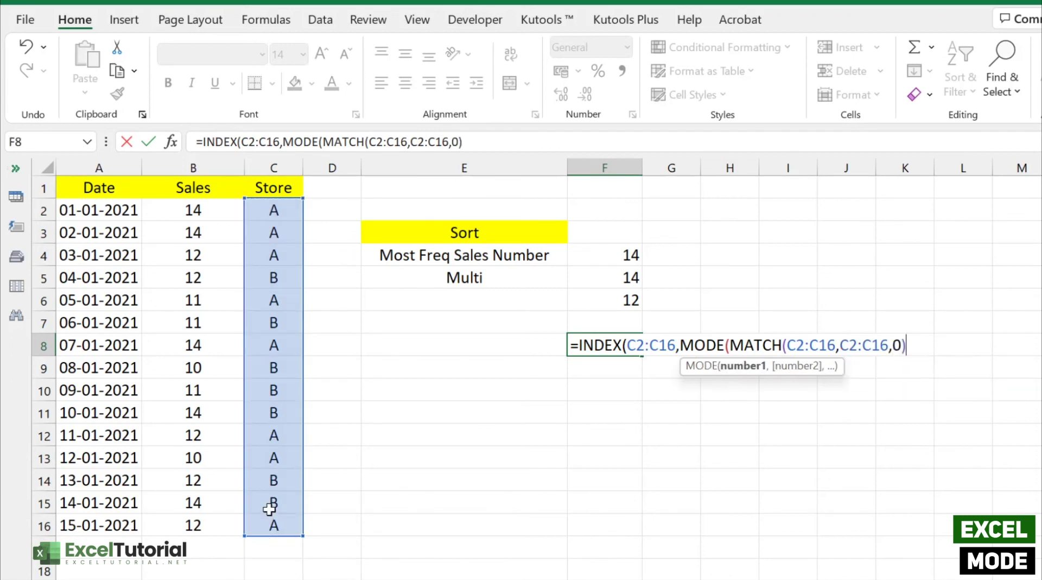
type(")")
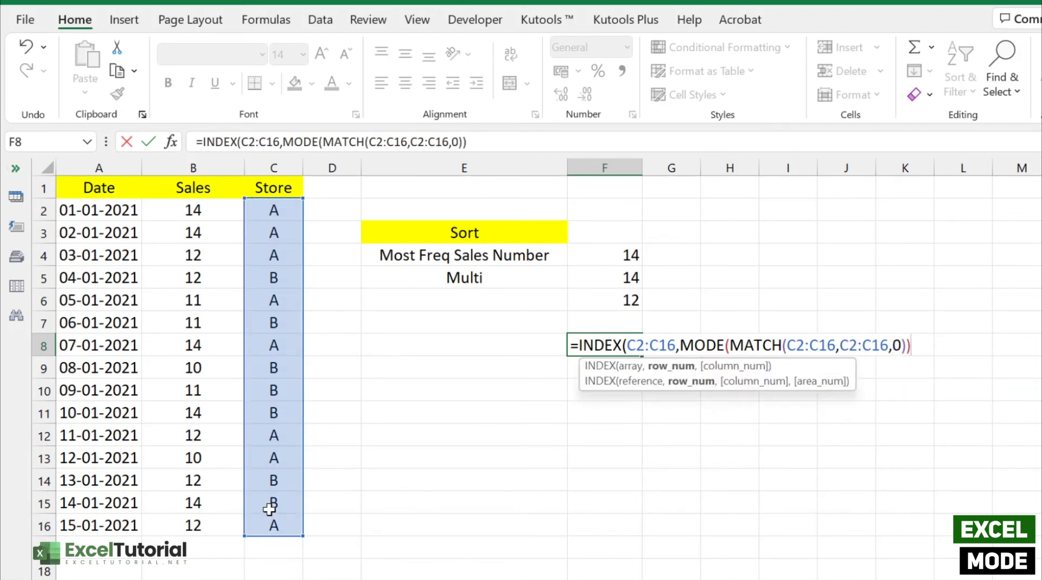
type(")")
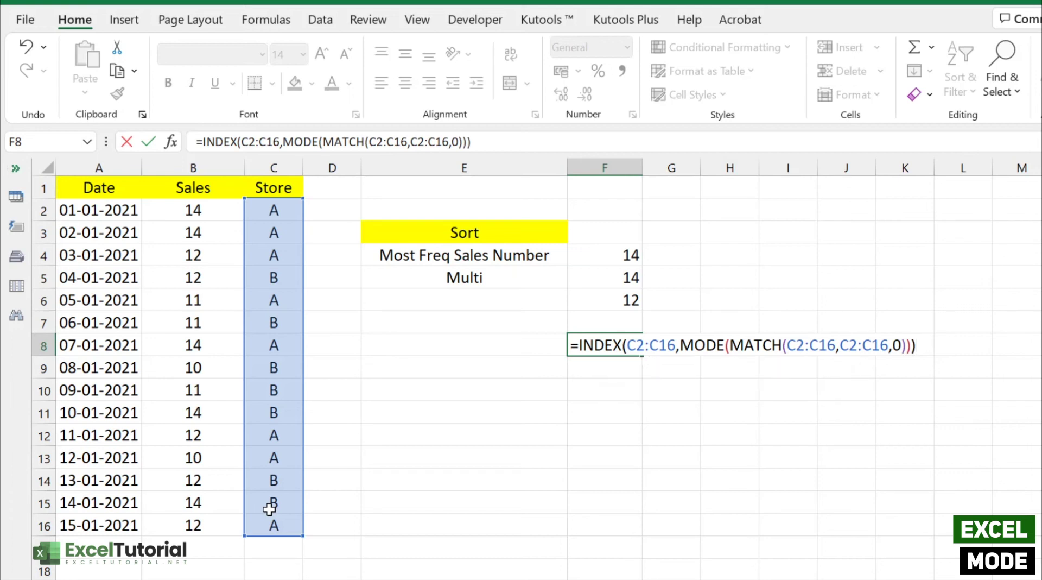
key("Return")
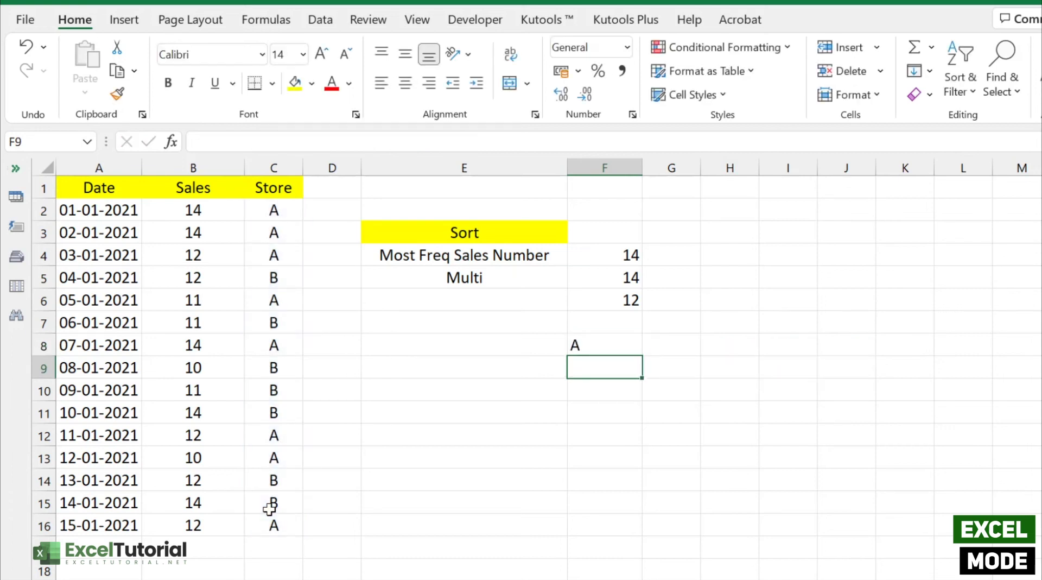
left_click(603, 339)
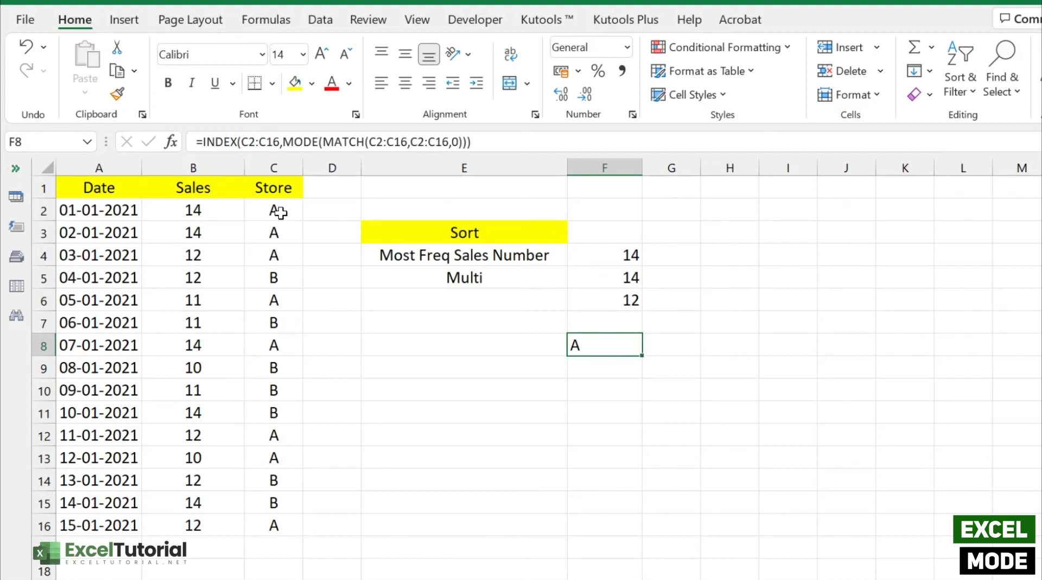
left_click_drag(283, 215, 287, 246)
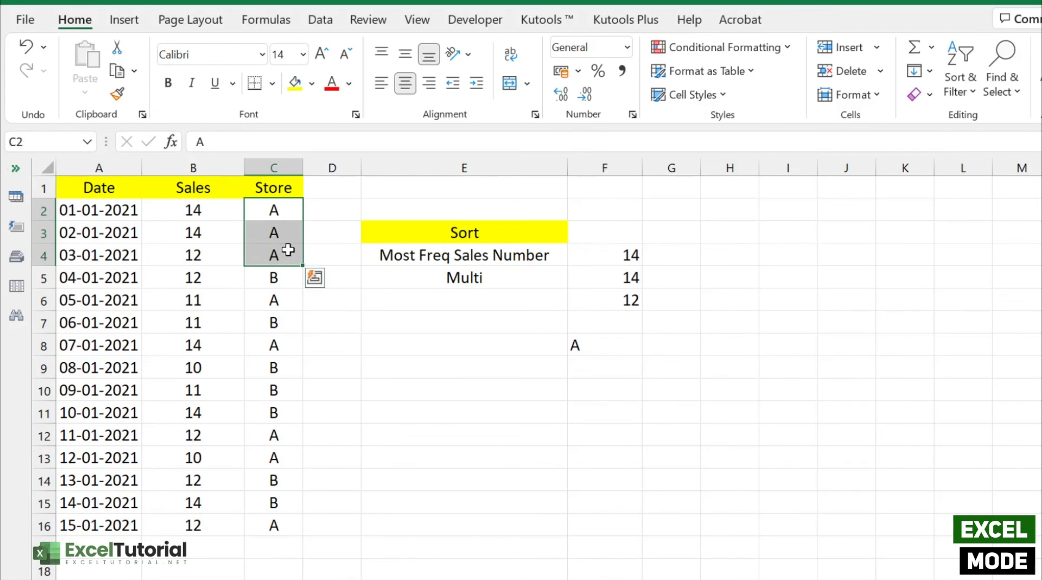
left_click(276, 300, "ctrl")
left_click(284, 342, "ctrl")
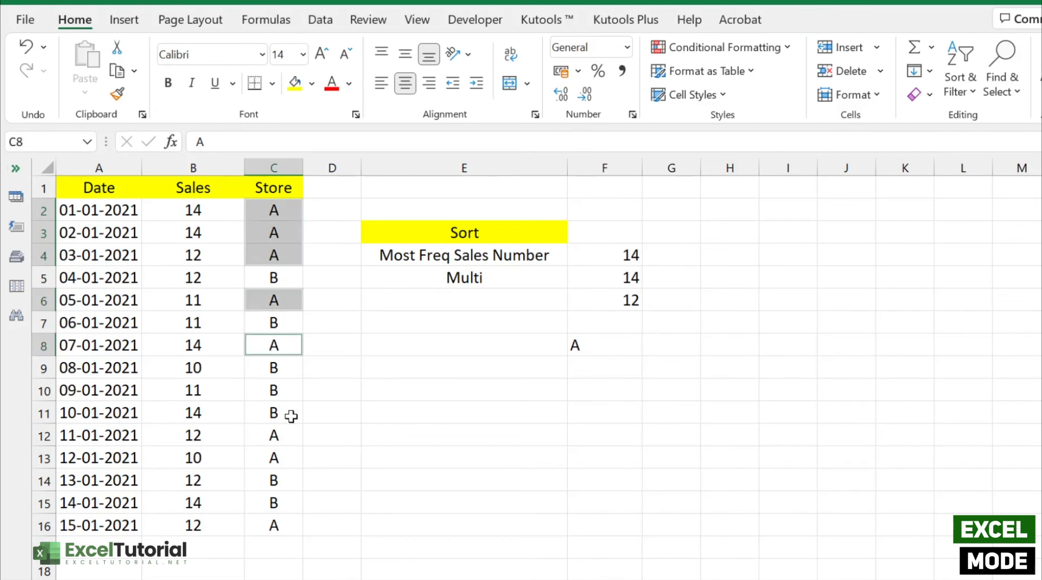
left_click(274, 436, "ctrl")
left_click(275, 459, "ctrl")
left_click(266, 528, "ctrl")
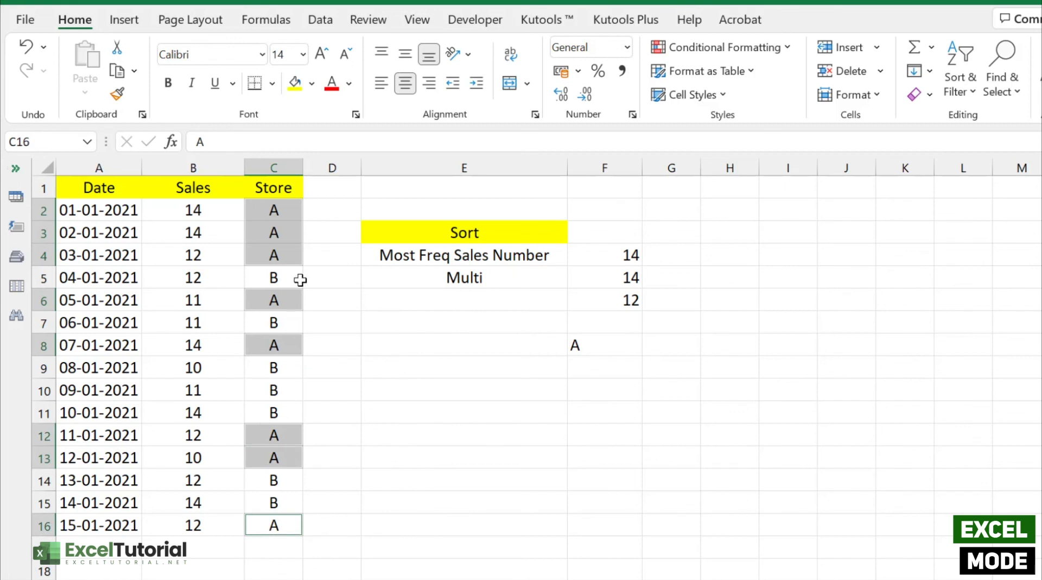
left_click(291, 279)
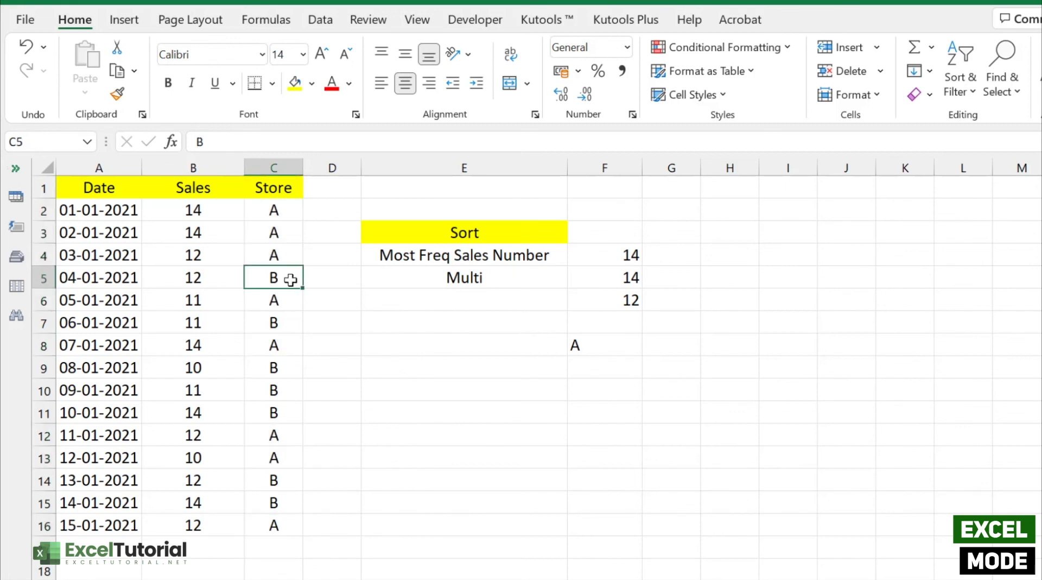
left_click(277, 321, "ctrl")
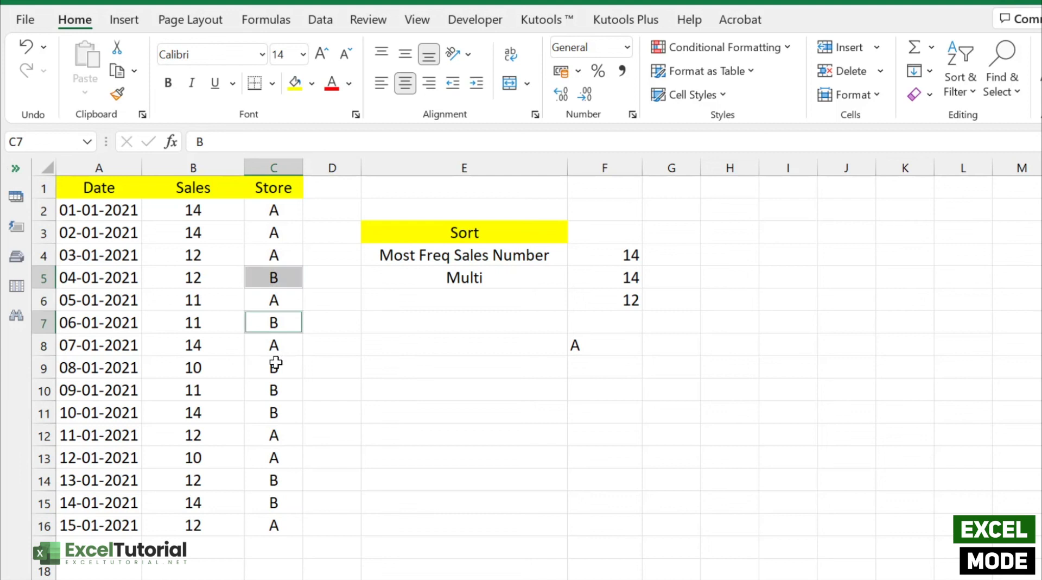
left_click(277, 369, "ctrl")
left_click(278, 391, "ctrl")
left_click(280, 420, "ctrl")
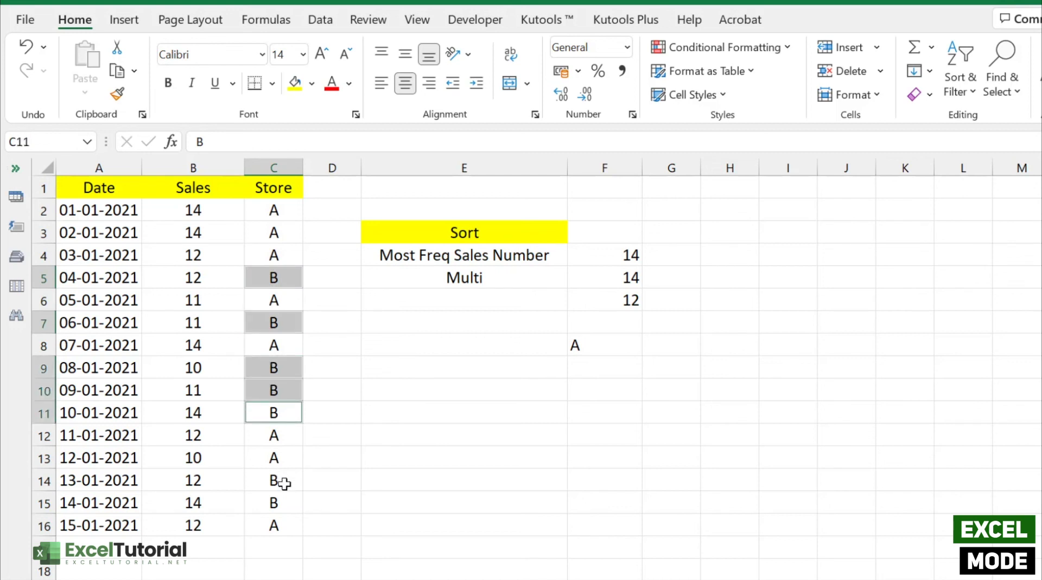
left_click(278, 479, "ctrl")
left_click(278, 503, "ctrl")
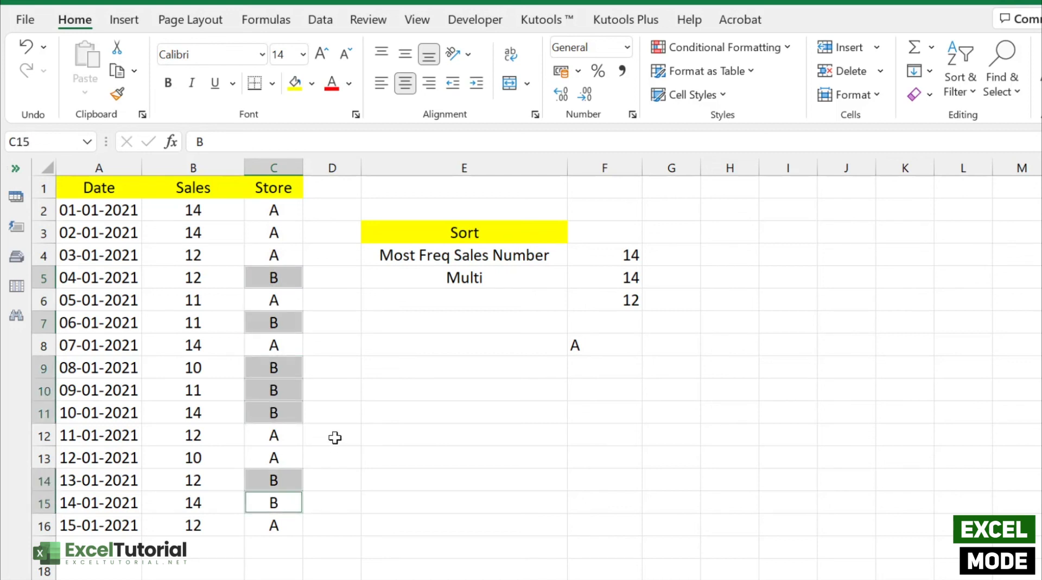